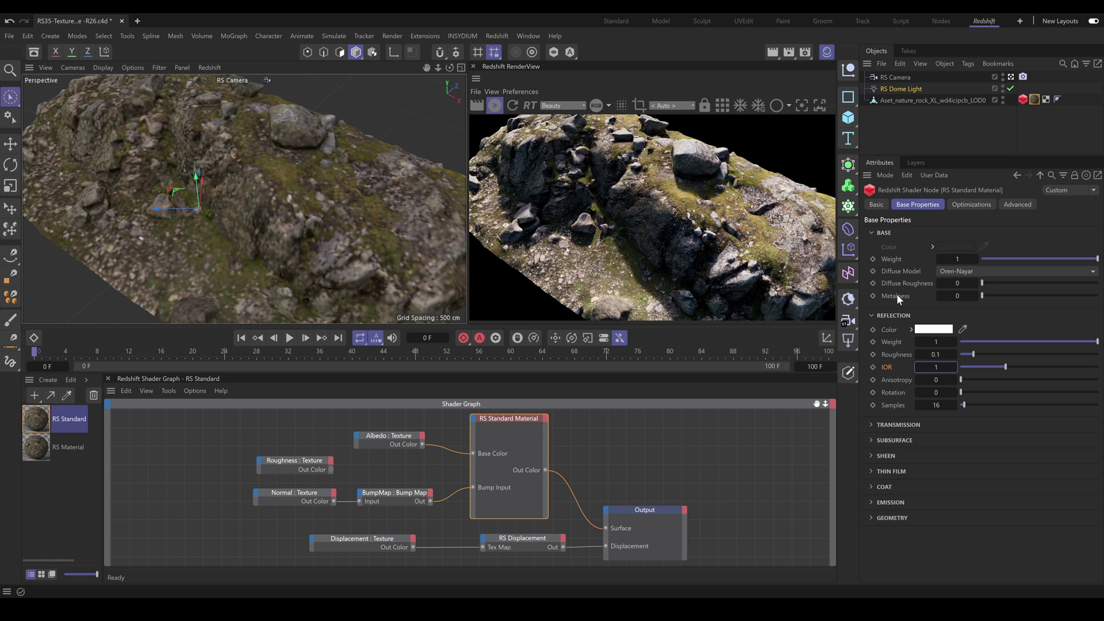
Raise the rock material's Metalness to about 0.493 and its reflection IOR to about 1.536.
{"action": "left_click_drag", "start_coordinate": [991, 295], "coordinate": [1002, 295]}
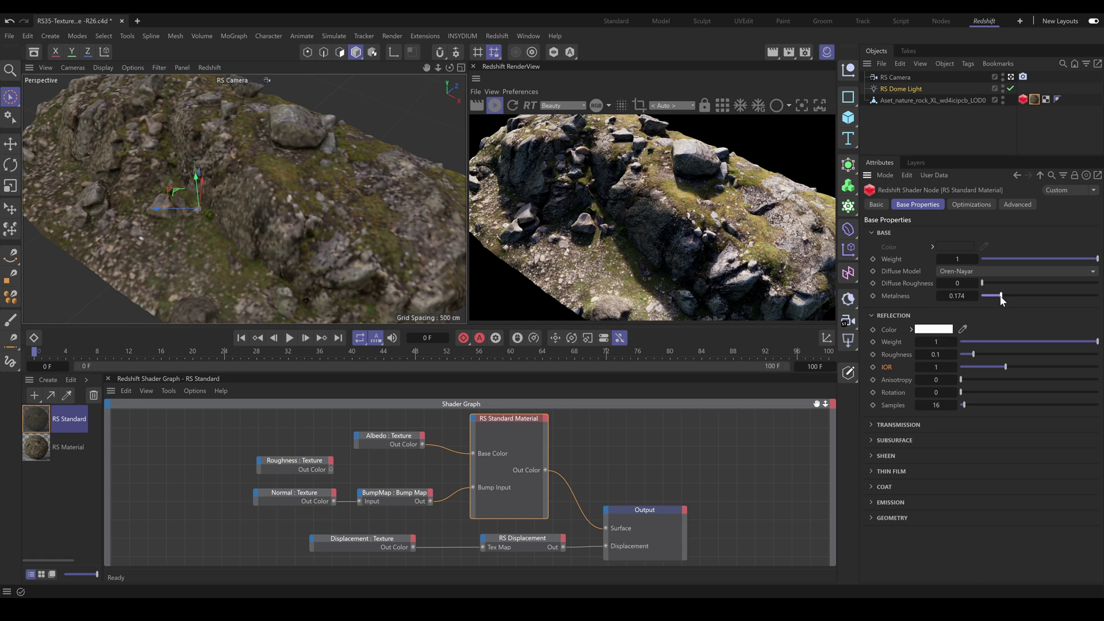
{"action": "left_click", "coordinate": [1039, 295]}
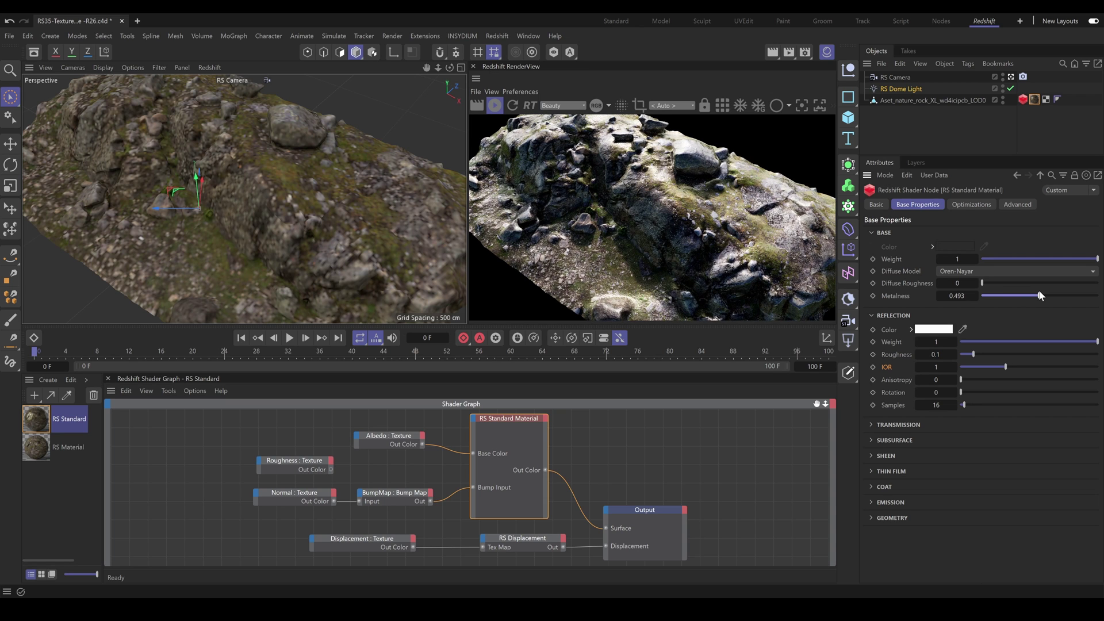
{"action": "left_click_drag", "start_coordinate": [1013, 367], "coordinate": [1023, 365]}
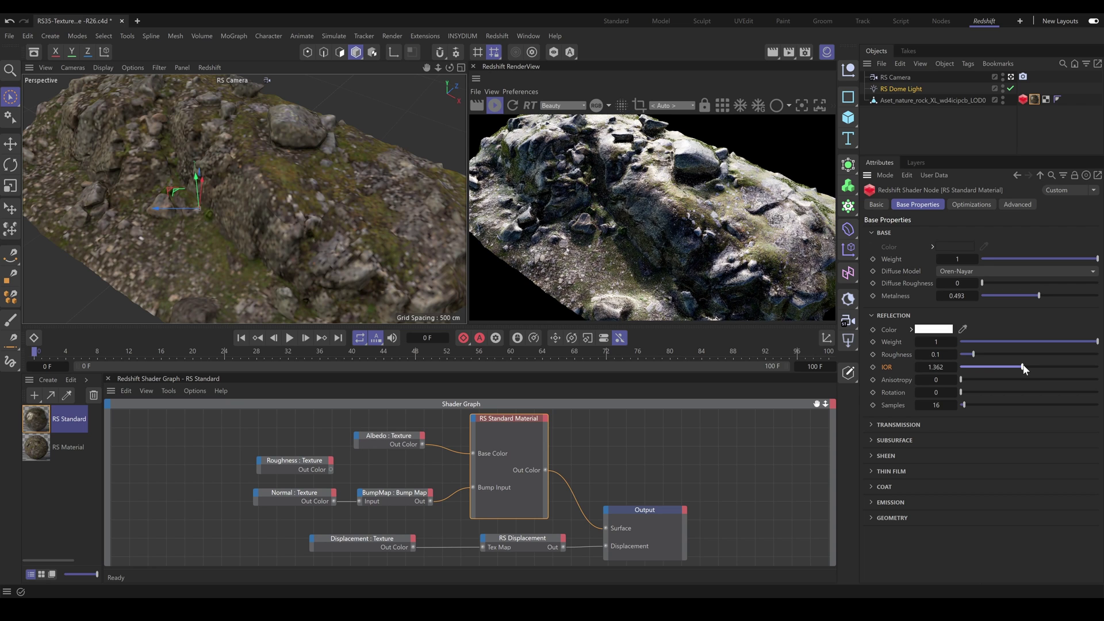
{"action": "left_click", "coordinate": [1032, 367]}
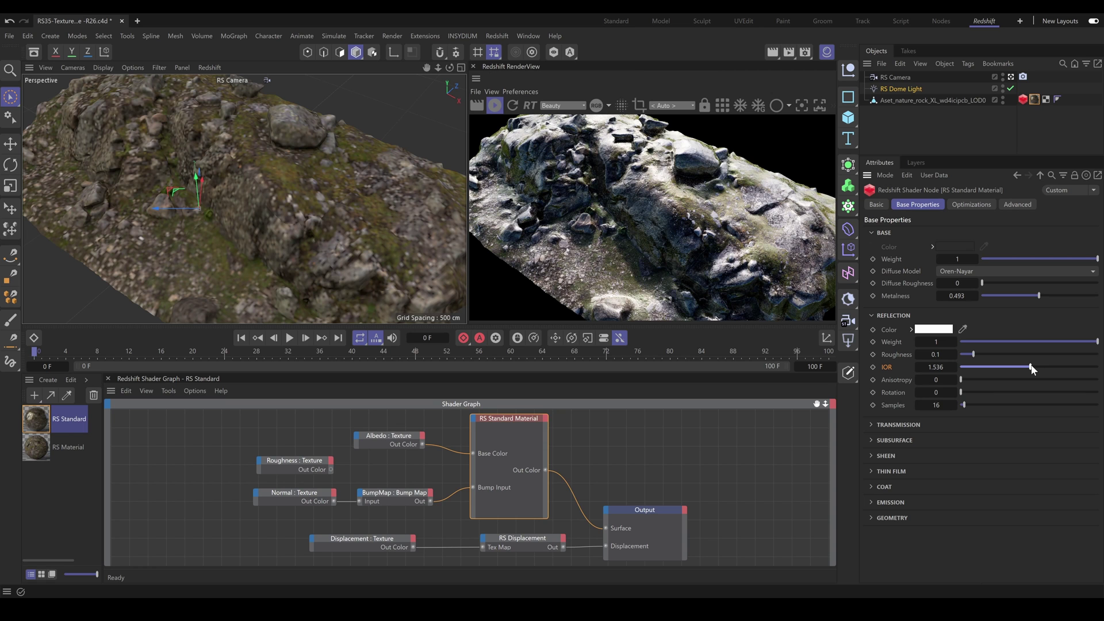
Return the rock material's Metalness to 0 and lower its reflection IOR slightly.
{"action": "left_click_drag", "start_coordinate": [1038, 296], "coordinate": [943, 294]}
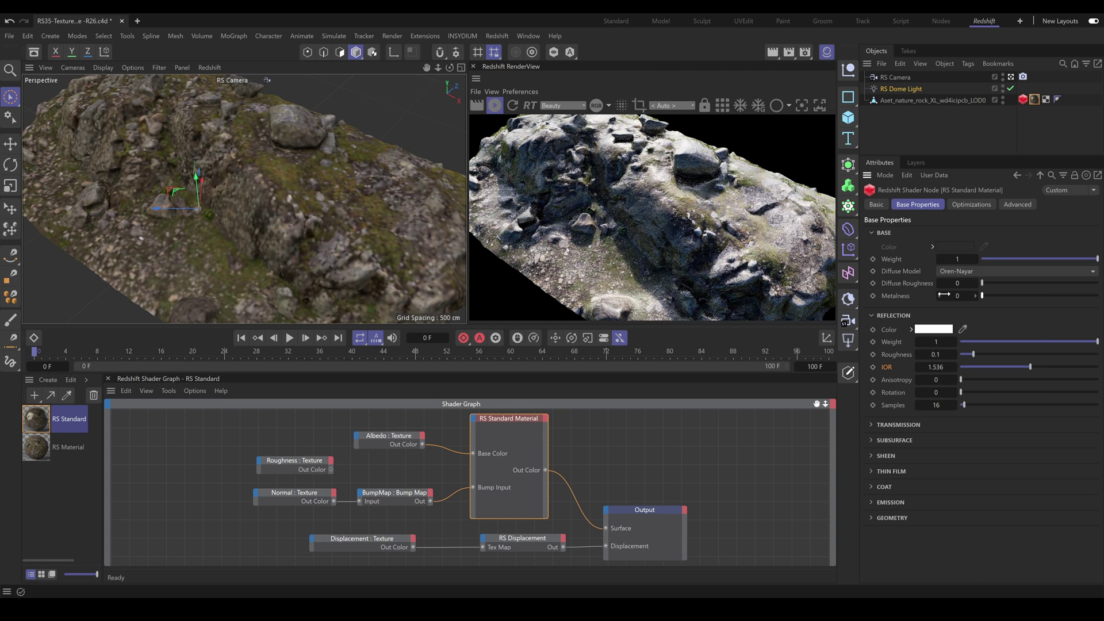
{"action": "left_click_drag", "start_coordinate": [1023, 368], "coordinate": [1016, 367]}
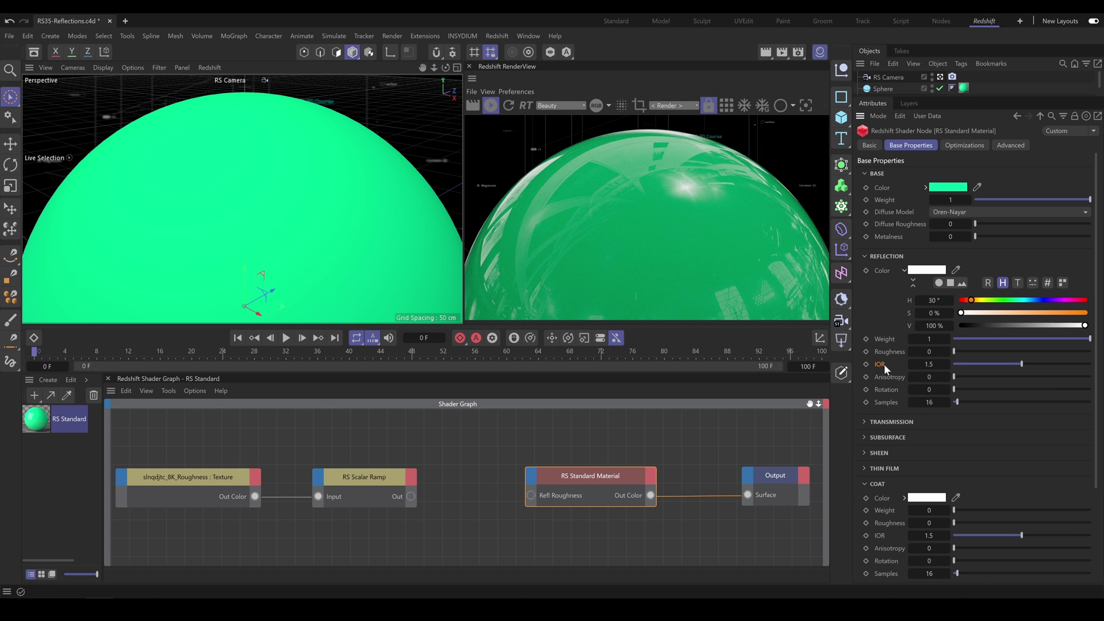
Try lower reflection IOR values on the green sphere's material, settling on about 1.668.
{"action": "left_click", "coordinate": [1016, 363]}
{"action": "left_click", "coordinate": [1006, 364]}
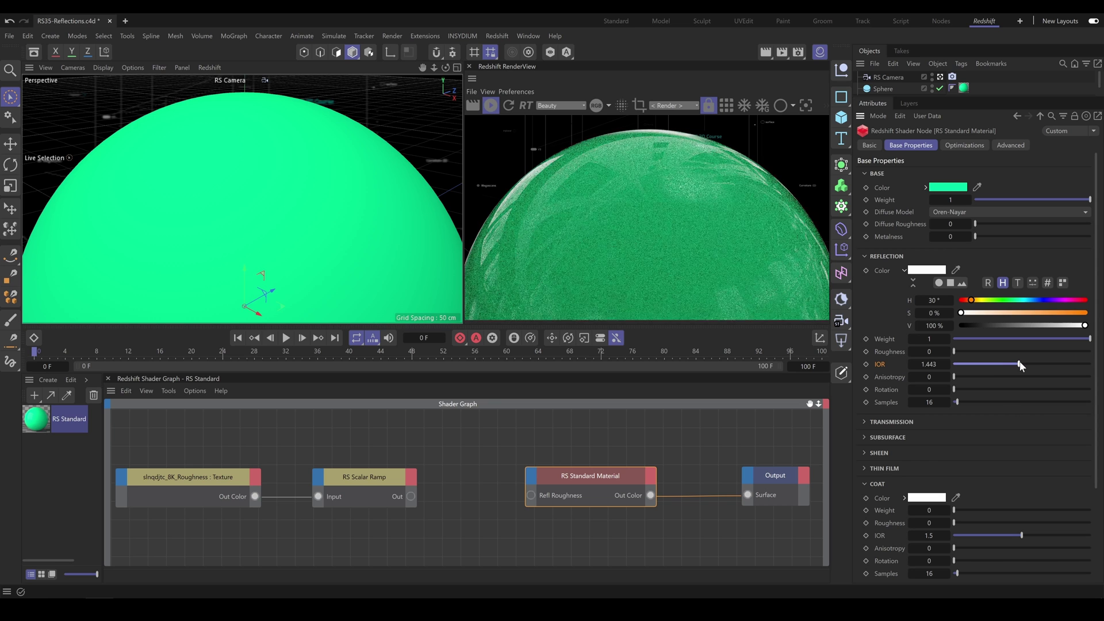
{"action": "left_click", "coordinate": [1029, 363]}
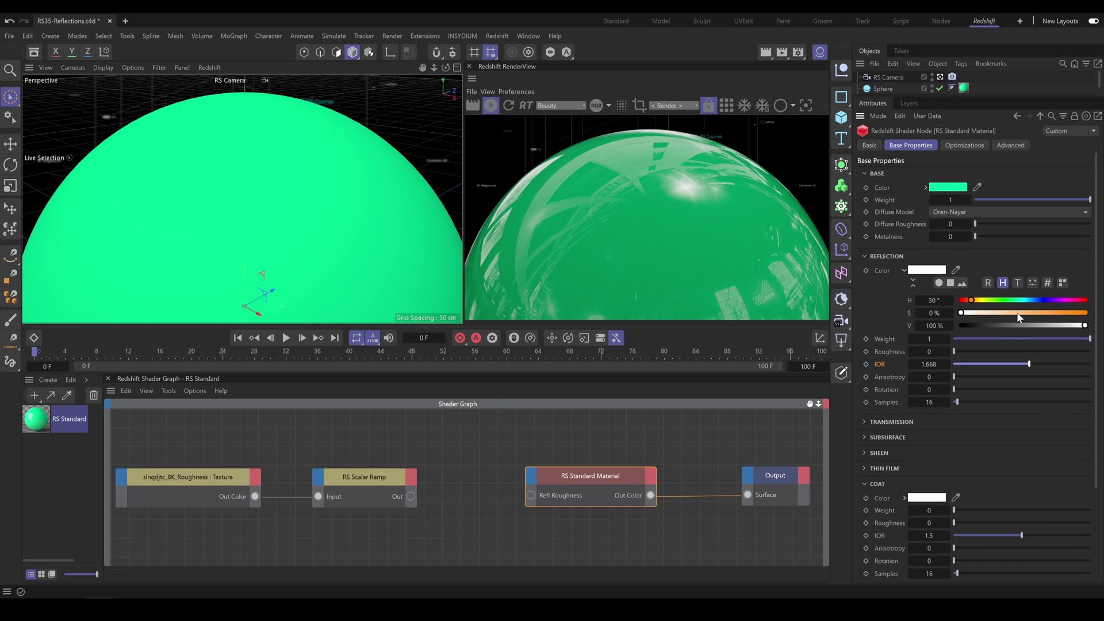
Try the sphere's reflection color at 100% saturation with hues such as 115° and 10°, ending on 0% saturation.
{"action": "left_click_drag", "start_coordinate": [1004, 313], "coordinate": [1089, 313]}
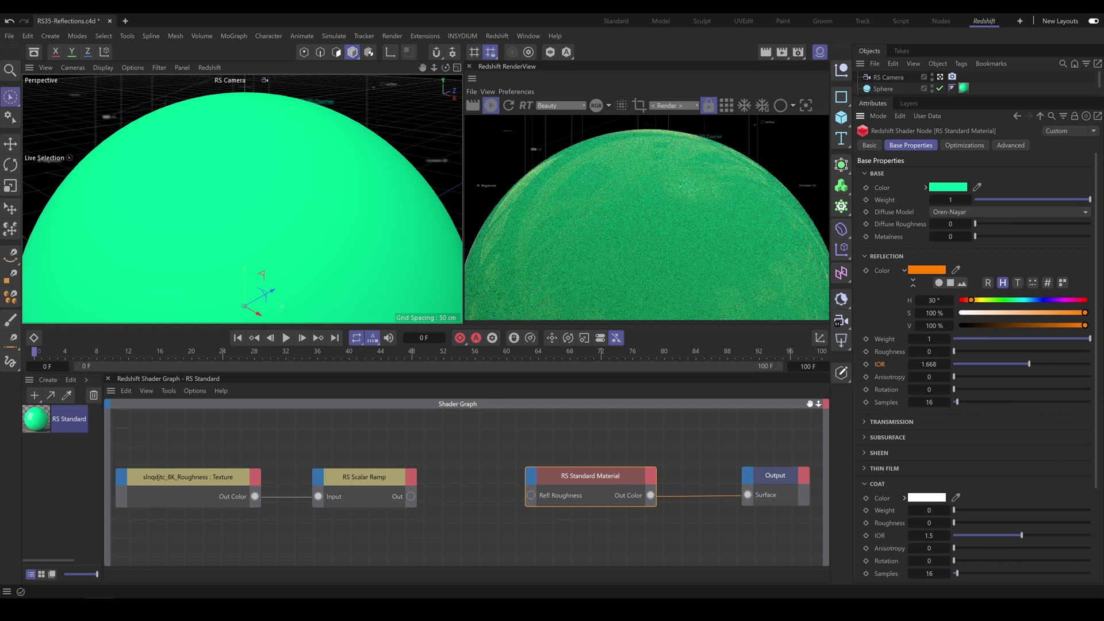
{"action": "left_click", "coordinate": [1001, 303]}
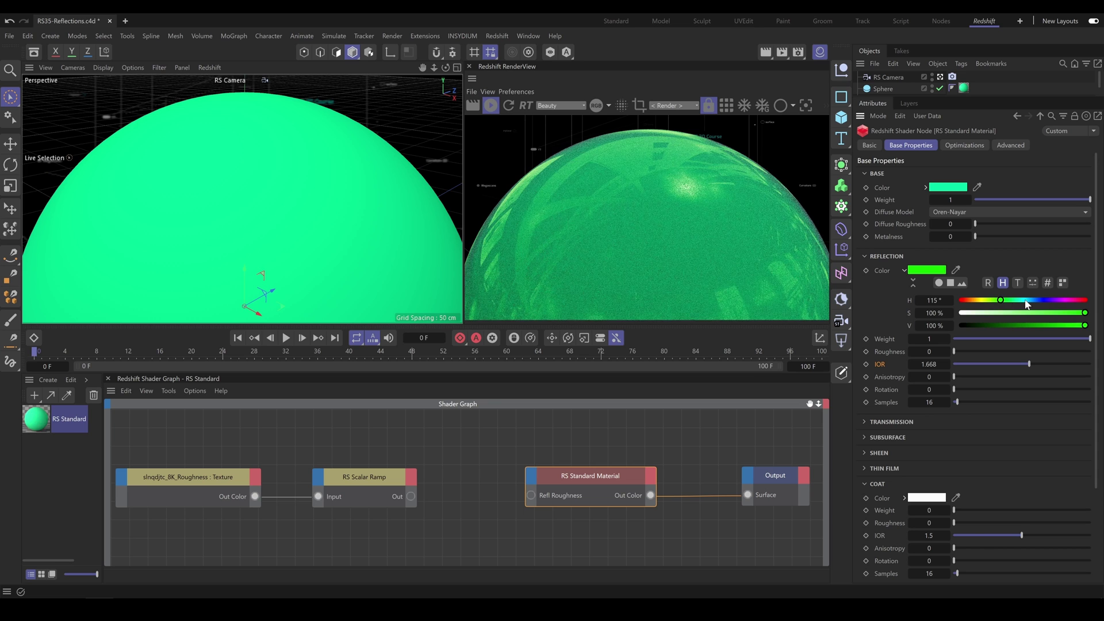
{"action": "left_click", "coordinate": [1057, 300]}
{"action": "left_click", "coordinate": [965, 301]}
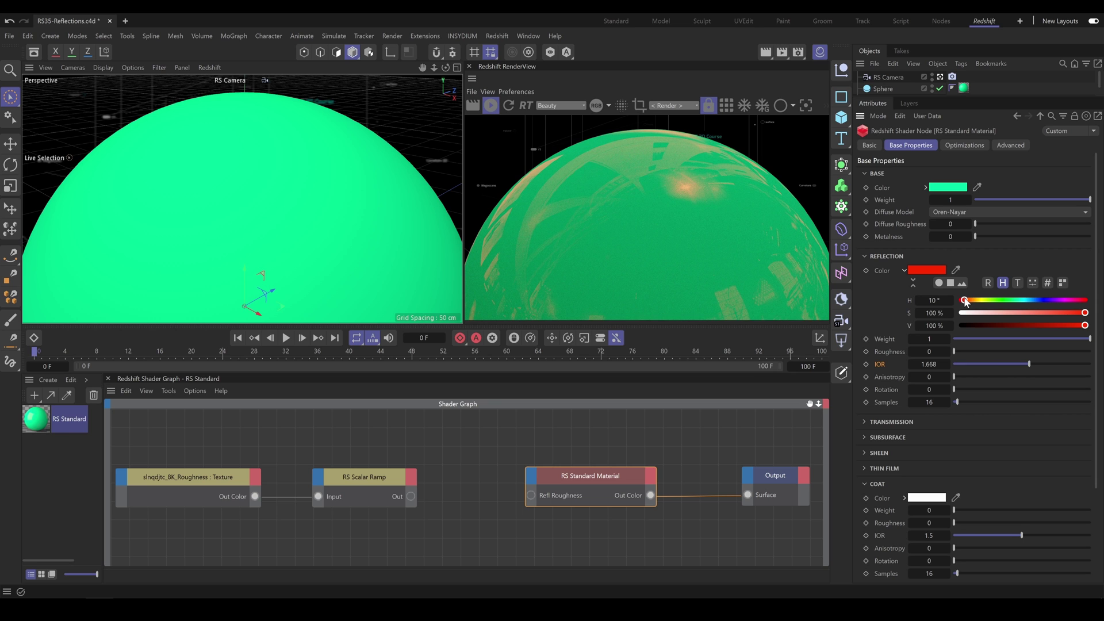
{"action": "left_click_drag", "start_coordinate": [1045, 326], "coordinate": [961, 313]}
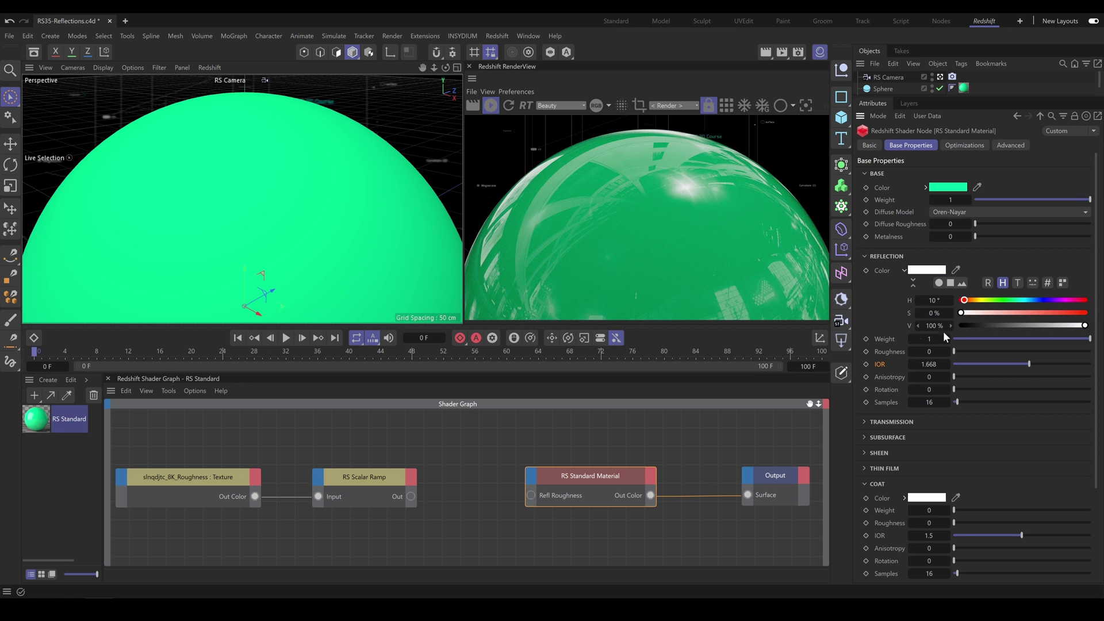
Try reflection roughness values of about 0.331 and 1 on the sphere material, settling on about 0.098.
{"action": "left_click_drag", "start_coordinate": [954, 351], "coordinate": [998, 351]}
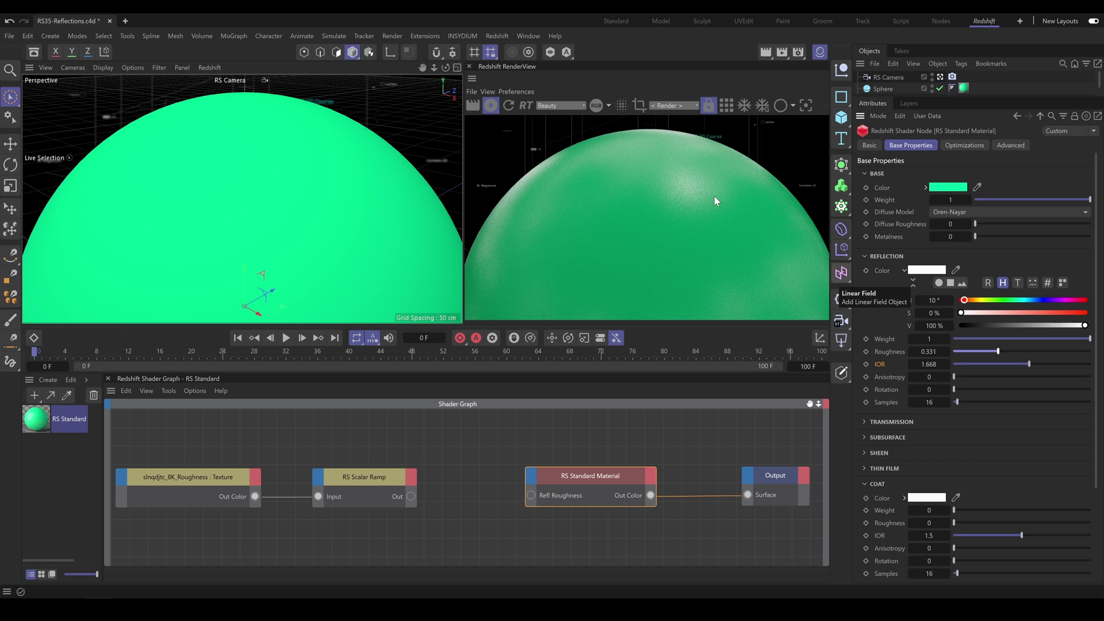
{"action": "left_click_drag", "start_coordinate": [998, 350], "coordinate": [1097, 360]}
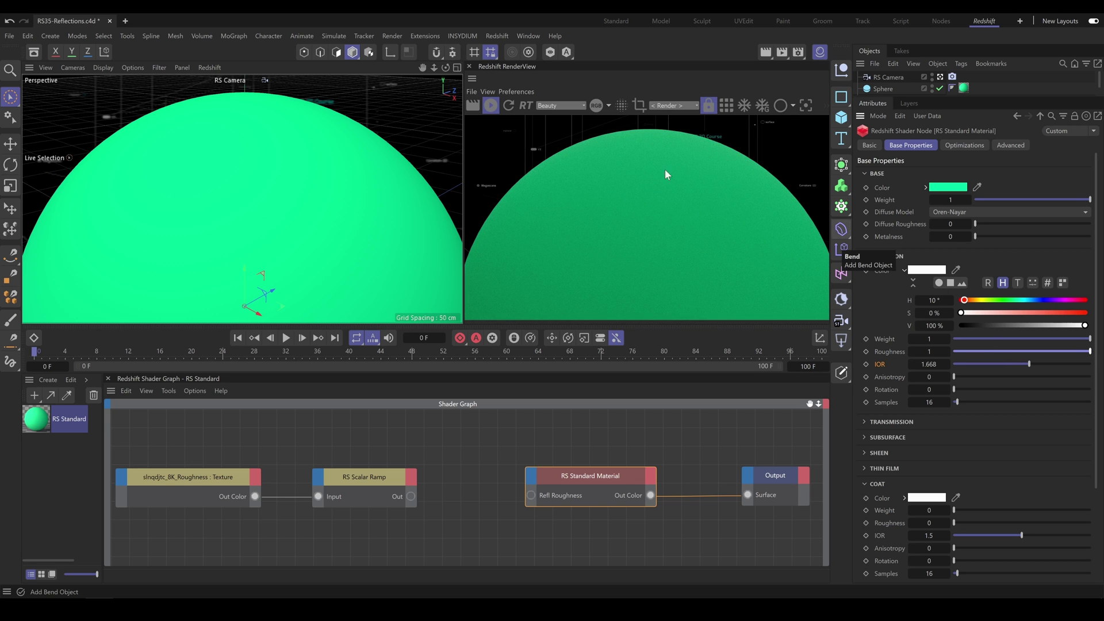
{"action": "left_click_drag", "start_coordinate": [981, 356], "coordinate": [967, 353]}
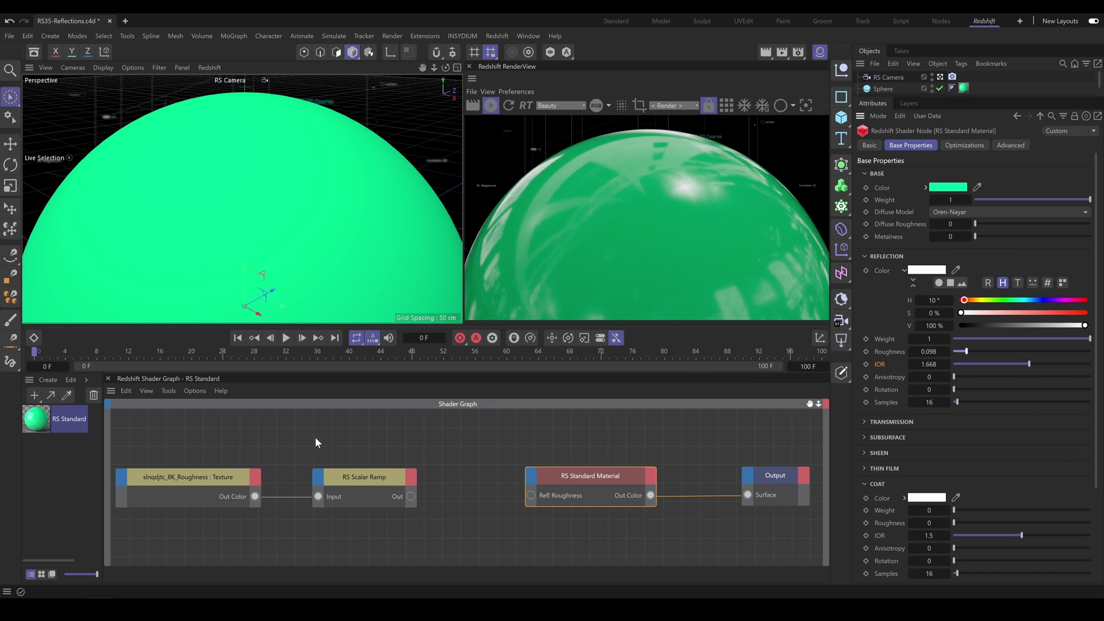
Connect the RS Scalar Ramp output to the standard material's Refl Roughness input and adjust the ramp's knots.
{"action": "left_click_drag", "start_coordinate": [411, 495], "coordinate": [531, 495]}
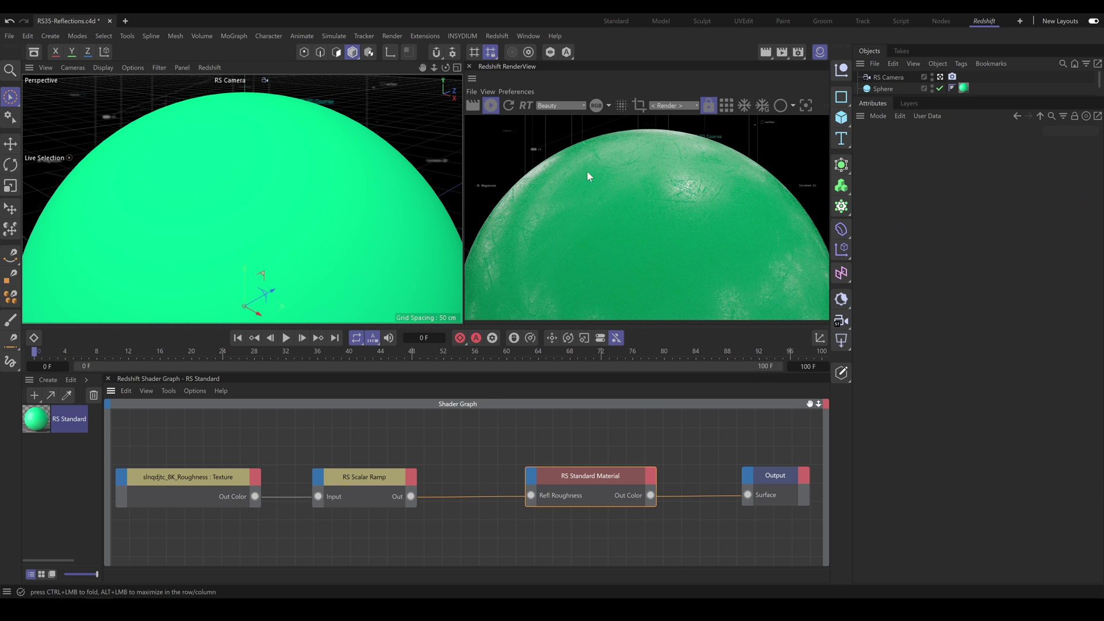
{"action": "left_click", "coordinate": [366, 477]}
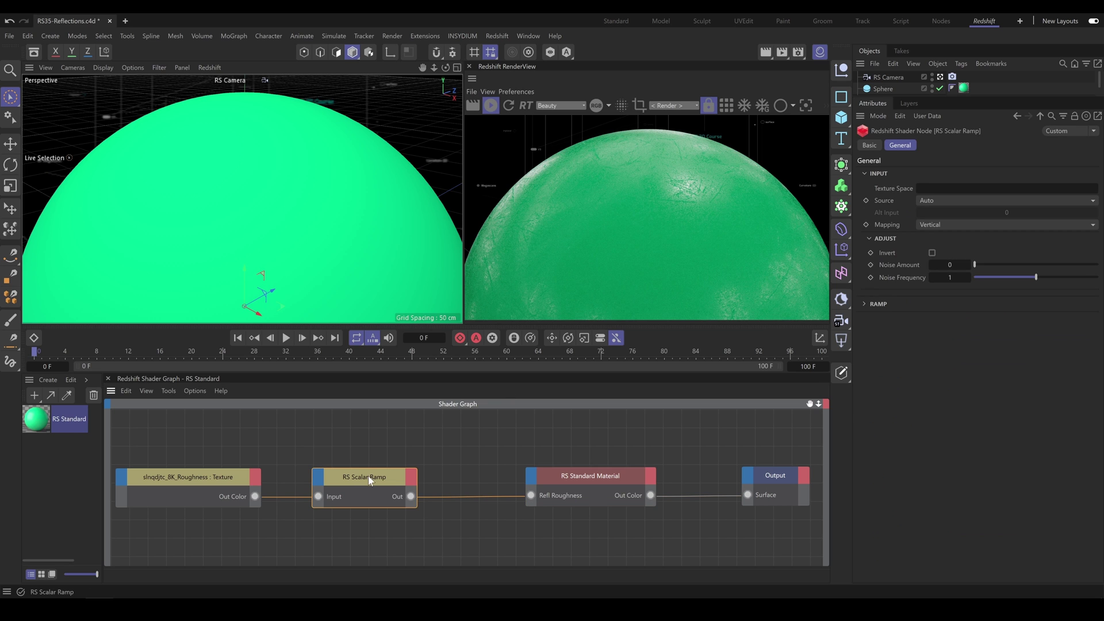
{"action": "left_click", "coordinate": [864, 304]}
{"action": "mouse_move", "coordinate": [1061, 326]}
{"action": "left_mouse_down"}
{"action": "mouse_move", "coordinate": [1044, 325]}
{"action": "mouse_move", "coordinate": [1073, 323]}
{"action": "left_mouse_up"}
{"action": "left_click_drag", "start_coordinate": [965, 396], "coordinate": [932, 397]}
Delete the connection from the scalar ramp to the RS Standard Material and collapse the material's Transmission settings.
{"action": "left_click", "coordinate": [498, 496]}
{"action": "key", "text": "Delete"}
{"action": "left_click", "coordinate": [600, 477]}
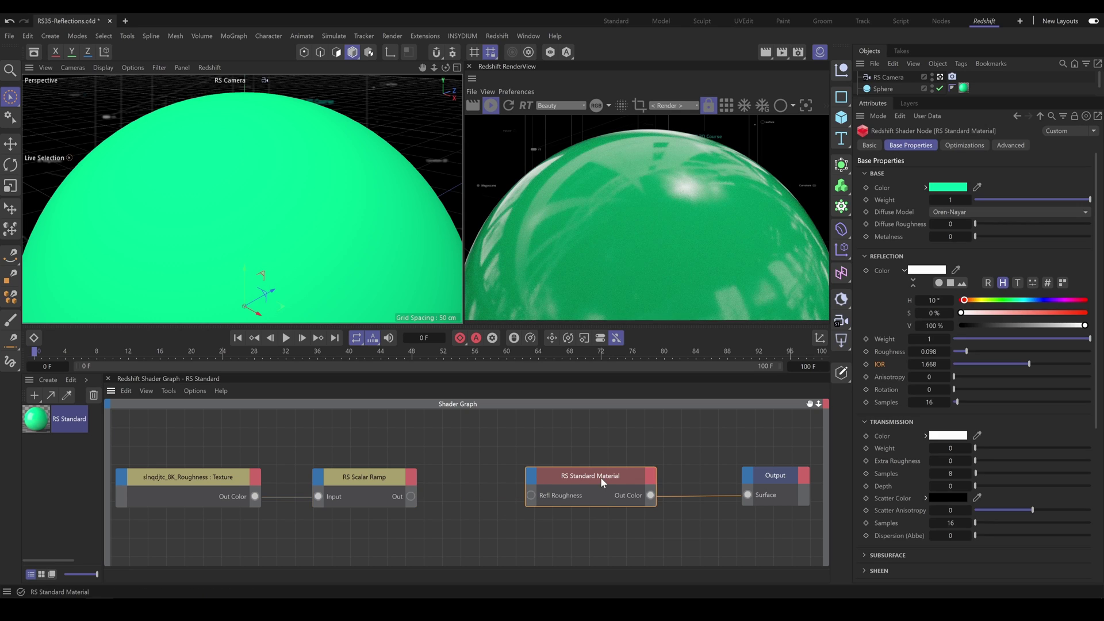
{"action": "left_click", "coordinate": [865, 422]}
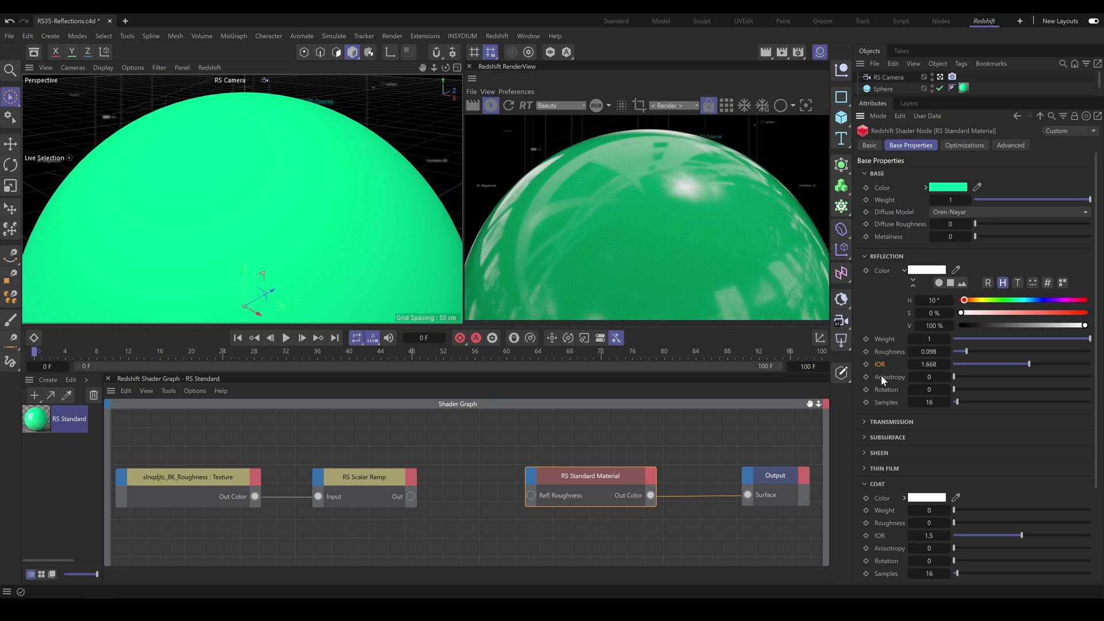
Set the sphere material's reflection roughness to about 0.231 and its anisotropy to about 0.781.
{"action": "left_click_drag", "start_coordinate": [954, 377], "coordinate": [975, 377]}
{"action": "left_click", "coordinate": [1022, 377]}
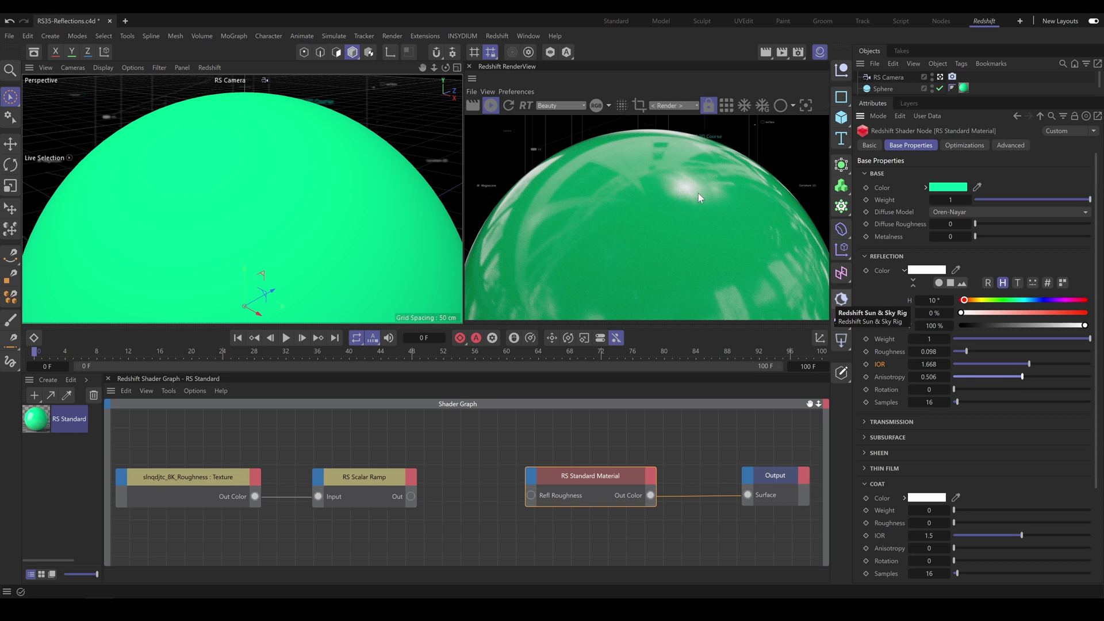
{"action": "left_click", "coordinate": [985, 352]}
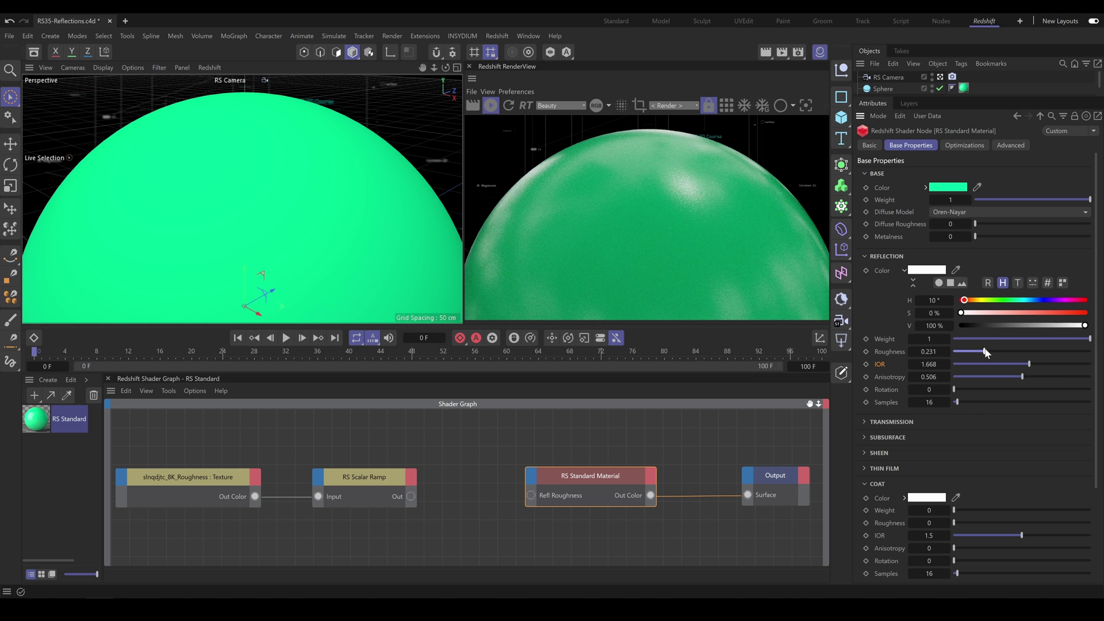
{"action": "left_click", "coordinate": [1060, 377]}
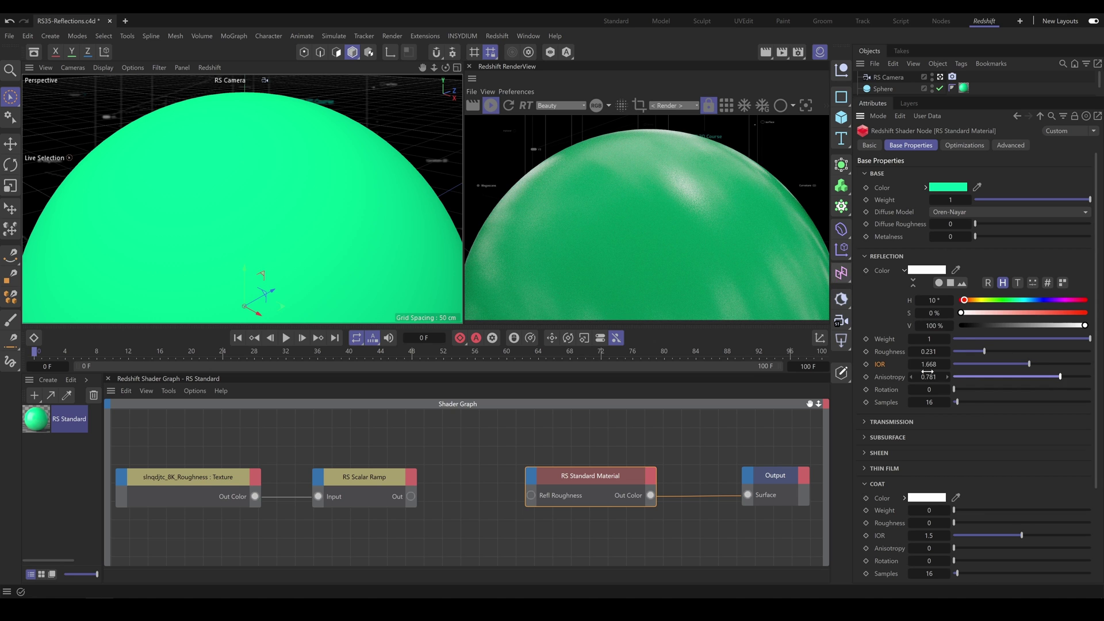
Try several rotation values for the anisotropic reflection, including about 0.323, ending on about 0.515.
{"action": "left_click", "coordinate": [985, 389]}
{"action": "left_click", "coordinate": [998, 389]}
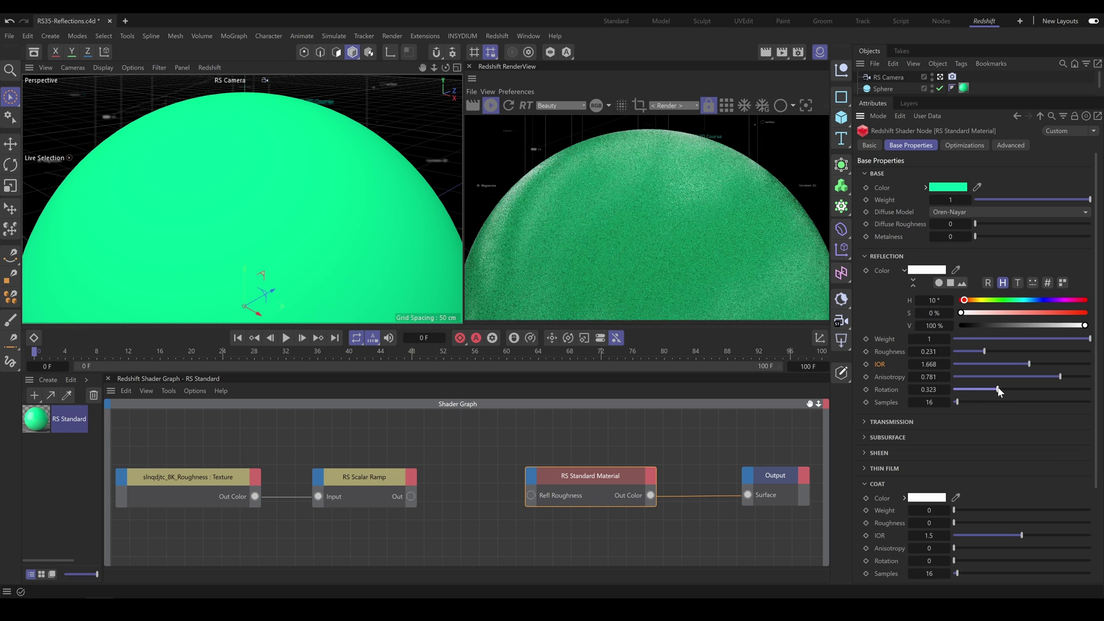
{"action": "left_click", "coordinate": [1017, 390]}
{"action": "left_click", "coordinate": [1024, 389]}
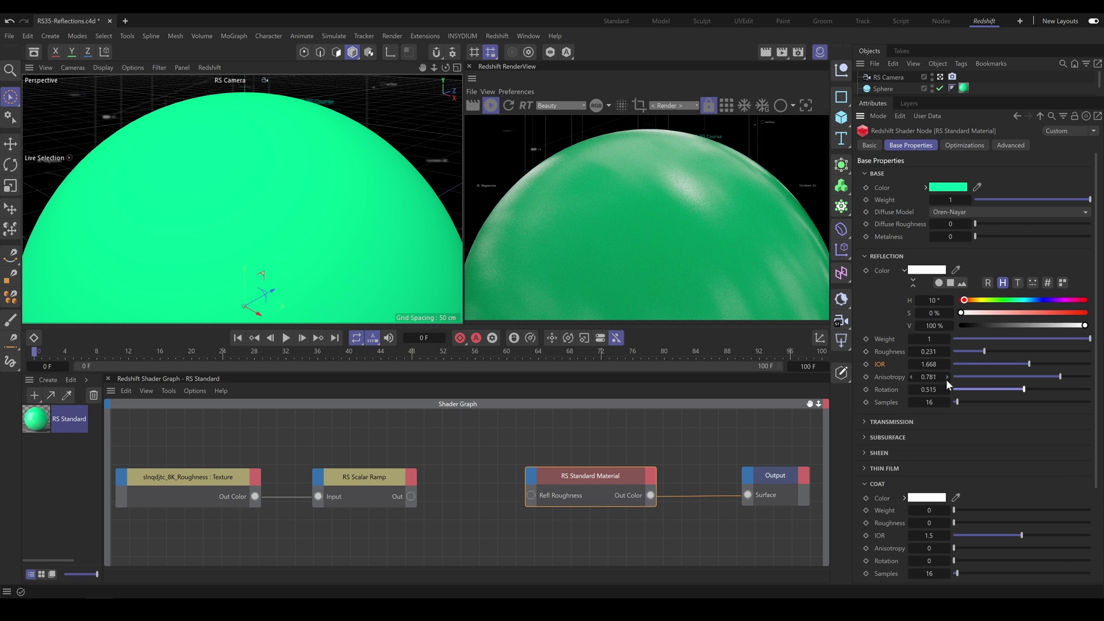
Reset the reflection's Anisotropy and Rotation to their default value of 0.
{"action": "right_click", "coordinate": [885, 375]}
{"action": "left_click", "coordinate": [920, 461]}
{"action": "right_click", "coordinate": [885, 389]}
{"action": "left_click", "coordinate": [918, 467]}
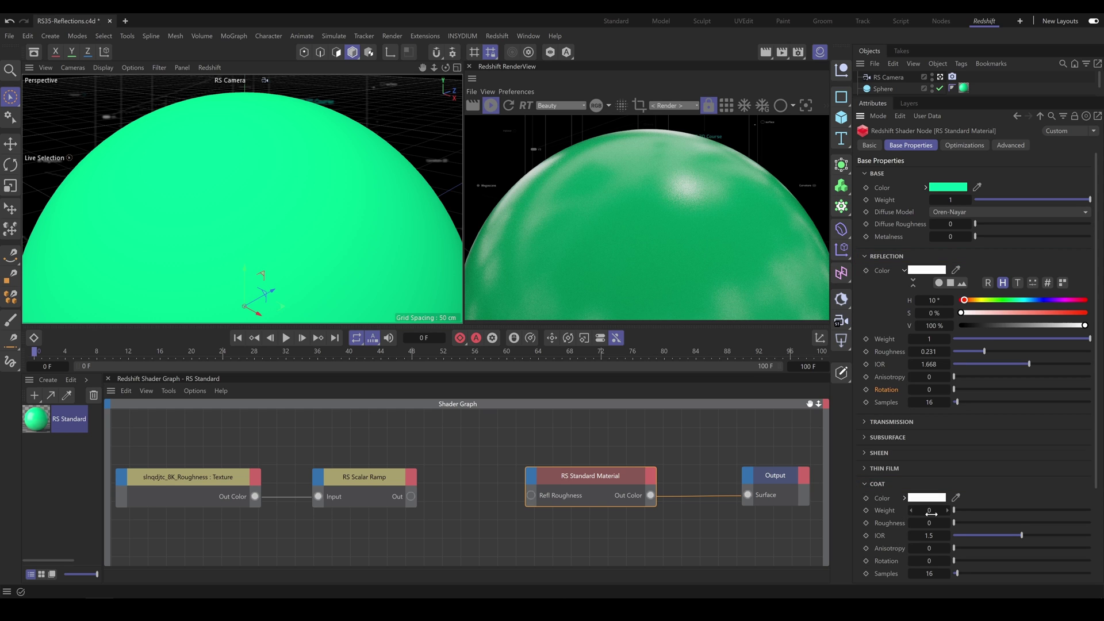
Set the sphere material's coat weight to 1 and coat IOR to about 1.305, and raise the coat roughness slightly.
{"action": "left_click_drag", "start_coordinate": [967, 509], "coordinate": [1092, 509]}
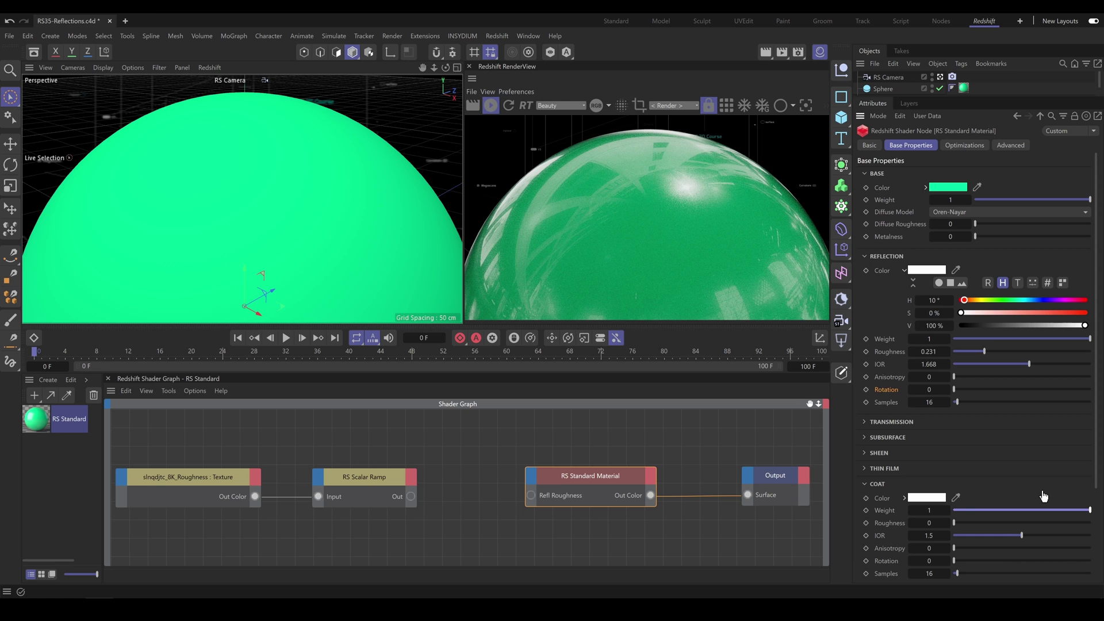
{"action": "left_click", "coordinate": [1013, 535]}
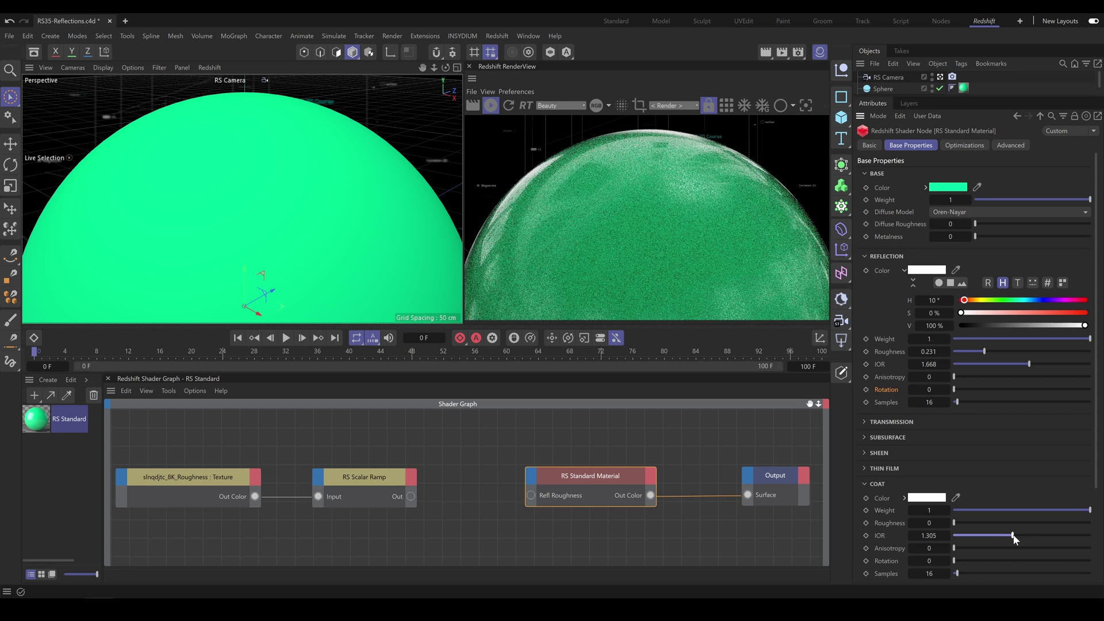
{"action": "left_click", "coordinate": [970, 523]}
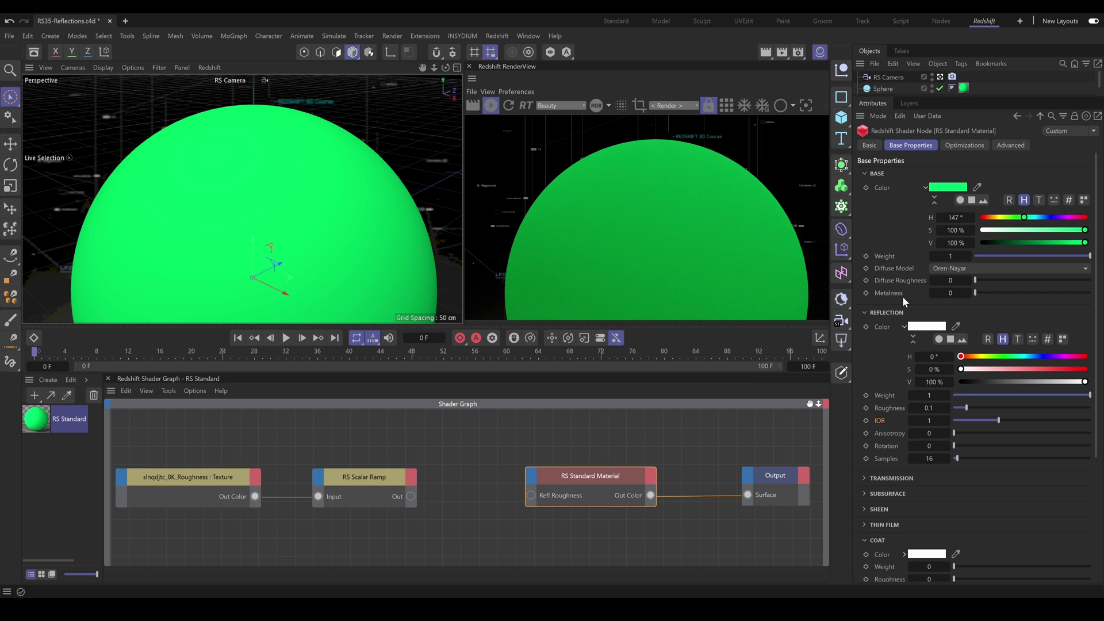
Set the sphere material's Metalness to 1 and change its base color to blue with hue 236°.
{"action": "left_click_drag", "start_coordinate": [999, 292], "coordinate": [1097, 298]}
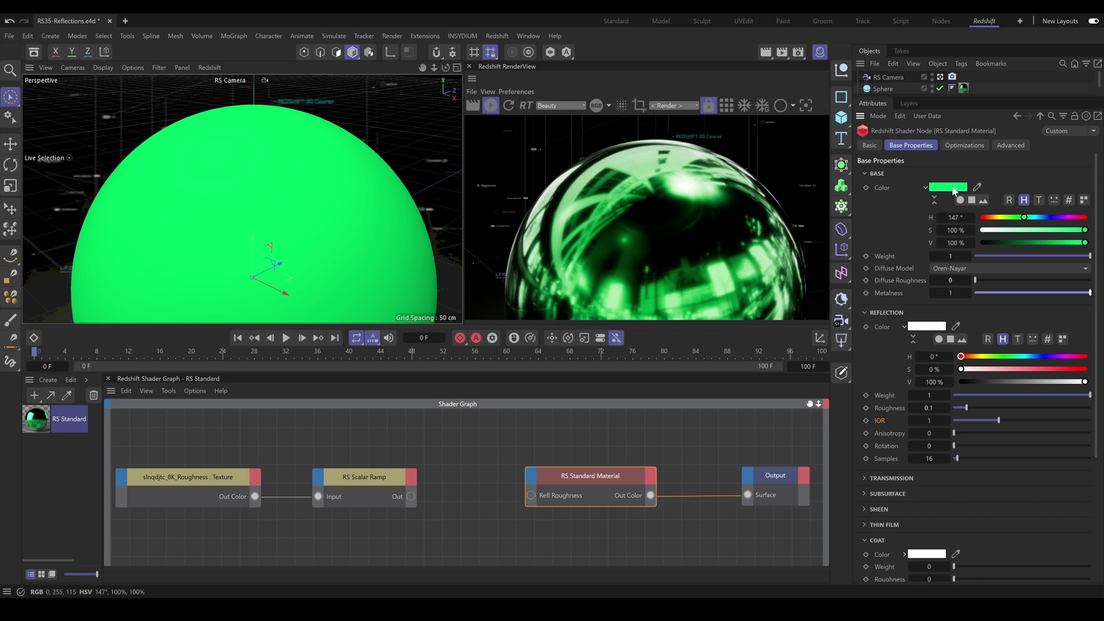
{"action": "left_click", "coordinate": [1050, 218]}
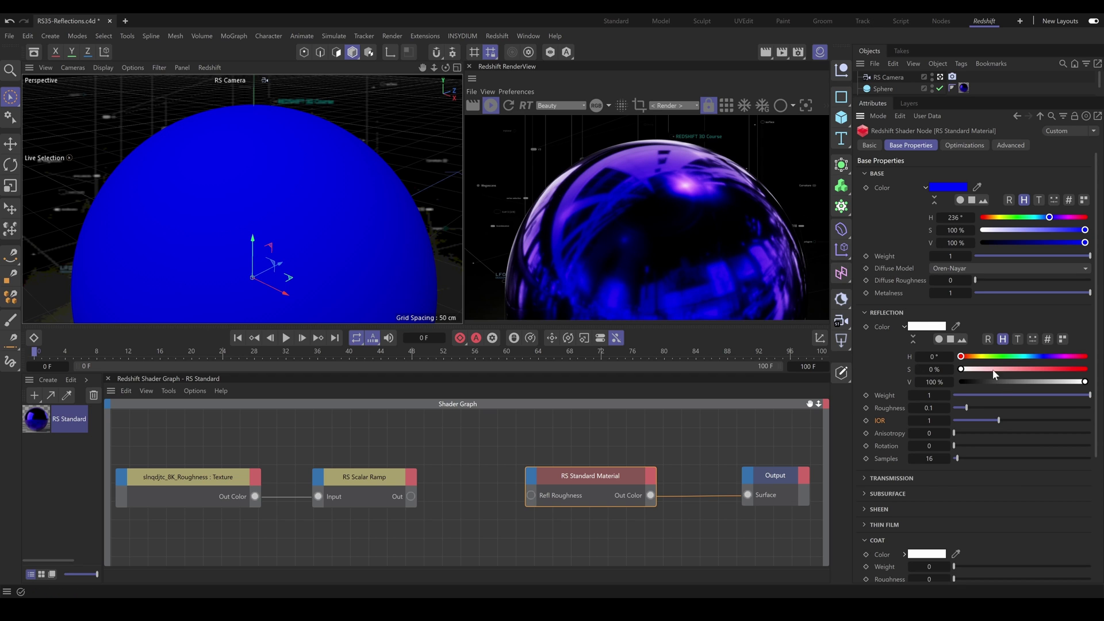
Raise the metallic sphere's reflection color saturation to full and vary the color's hue and brightness.
{"action": "mouse_move", "coordinate": [1083, 382]}
{"action": "left_mouse_down"}
{"action": "mouse_move", "coordinate": [944, 386]}
{"action": "mouse_move", "coordinate": [1085, 382]}
{"action": "left_mouse_up"}
{"action": "left_click_drag", "start_coordinate": [960, 369], "coordinate": [1085, 369]}
{"action": "mouse_move", "coordinate": [997, 361]}
{"action": "left_mouse_down"}
{"action": "mouse_move", "coordinate": [977, 360]}
{"action": "mouse_move", "coordinate": [1051, 356]}
{"action": "mouse_move", "coordinate": [1014, 369]}
{"action": "left_mouse_up"}
{"action": "left_click_drag", "start_coordinate": [1085, 382], "coordinate": [973, 386]}
{"action": "left_click_drag", "start_coordinate": [1051, 356], "coordinate": [1085, 369]}
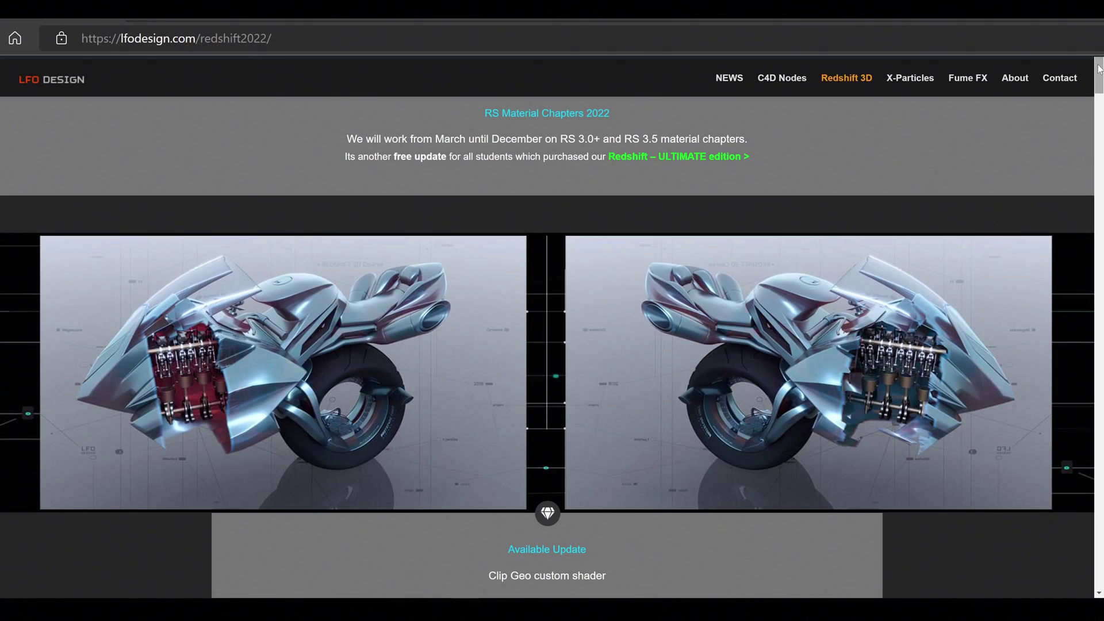
Switch to the web browser and look through the upcoming RS 3.5 material chapters on the lfodesign.com/redshift2022 page.
{"action": "left_click_drag", "start_coordinate": [1098, 70], "coordinate": [1060, 302]}
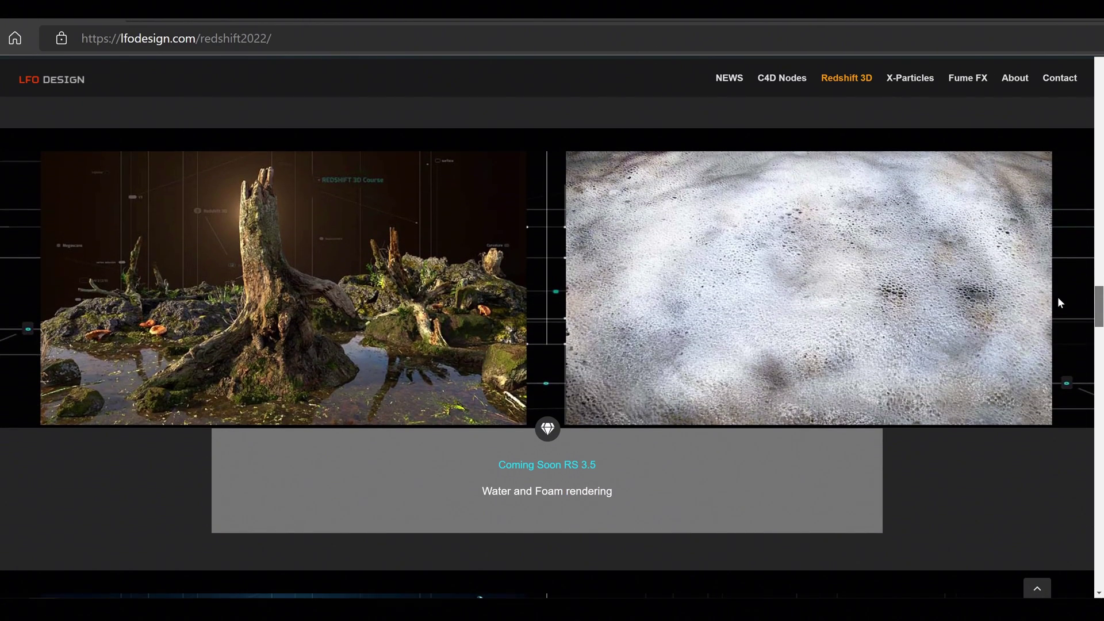
{"action": "scroll", "coordinate": [1057, 297], "scroll_direction": "down", "scroll_amount": 5}
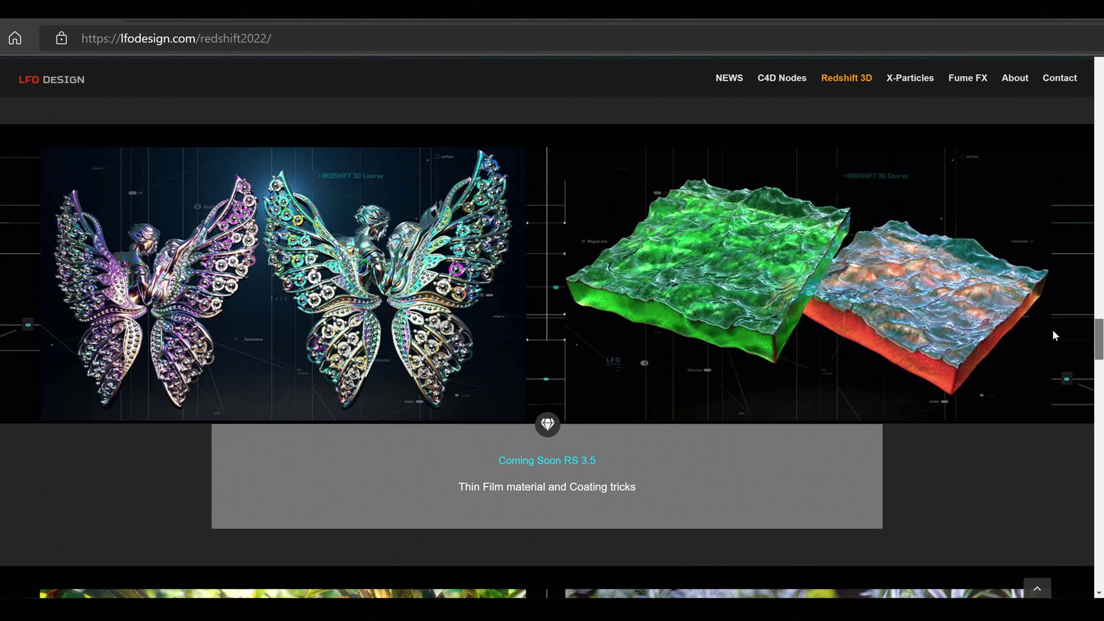
{"action": "scroll", "coordinate": [1052, 339], "scroll_direction": "down", "scroll_amount": 5}
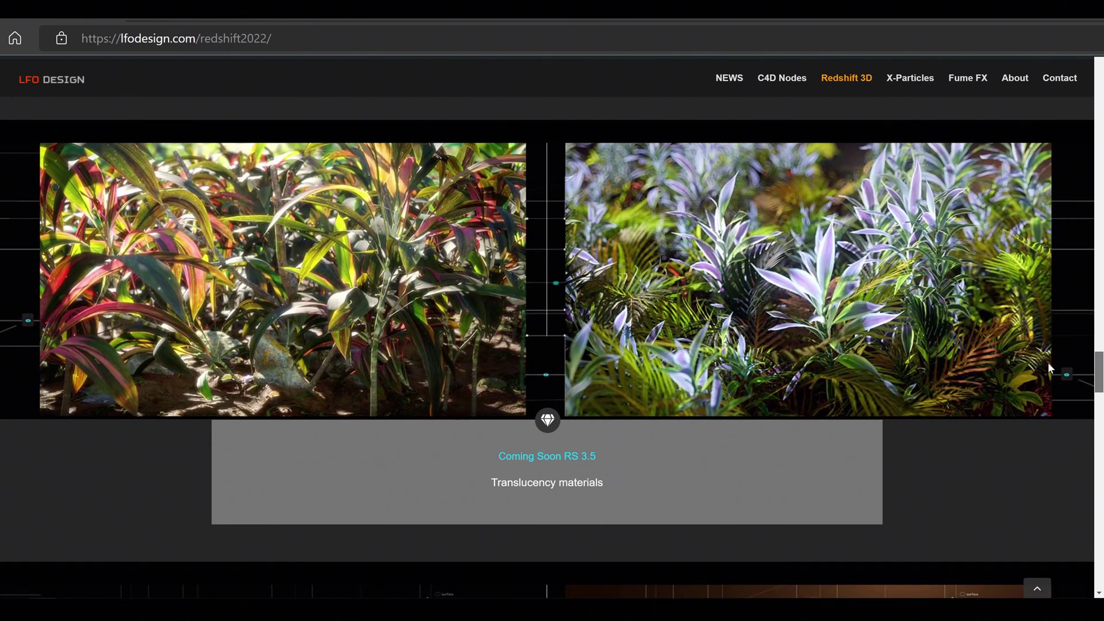
{"action": "scroll", "coordinate": [1047, 380], "scroll_direction": "down", "scroll_amount": 5}
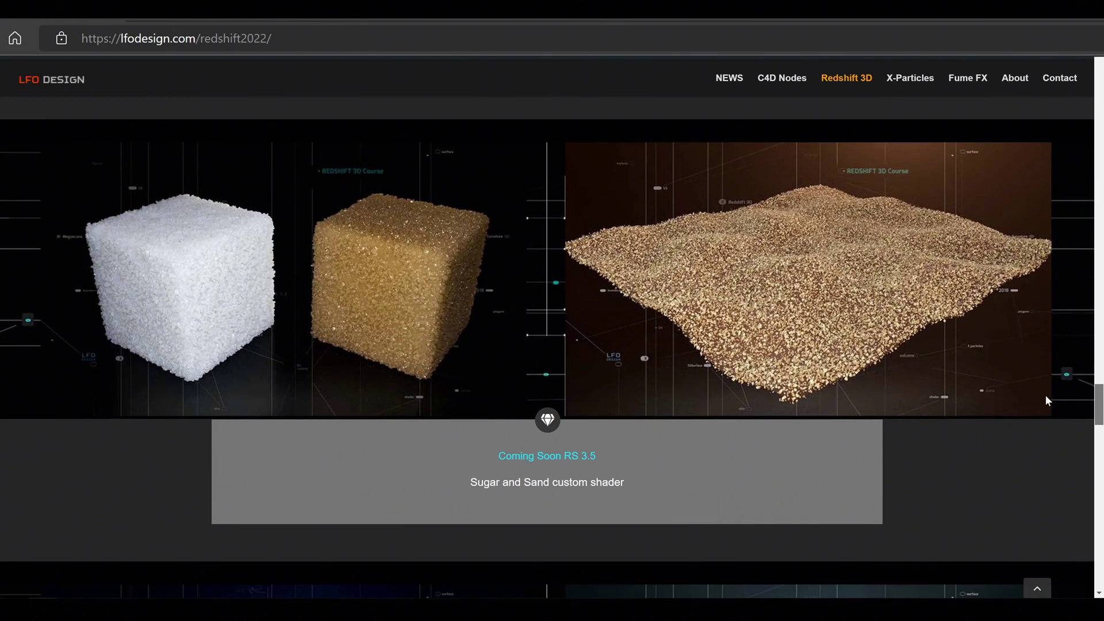
{"action": "scroll", "coordinate": [1046, 397], "scroll_direction": "down", "scroll_amount": 5}
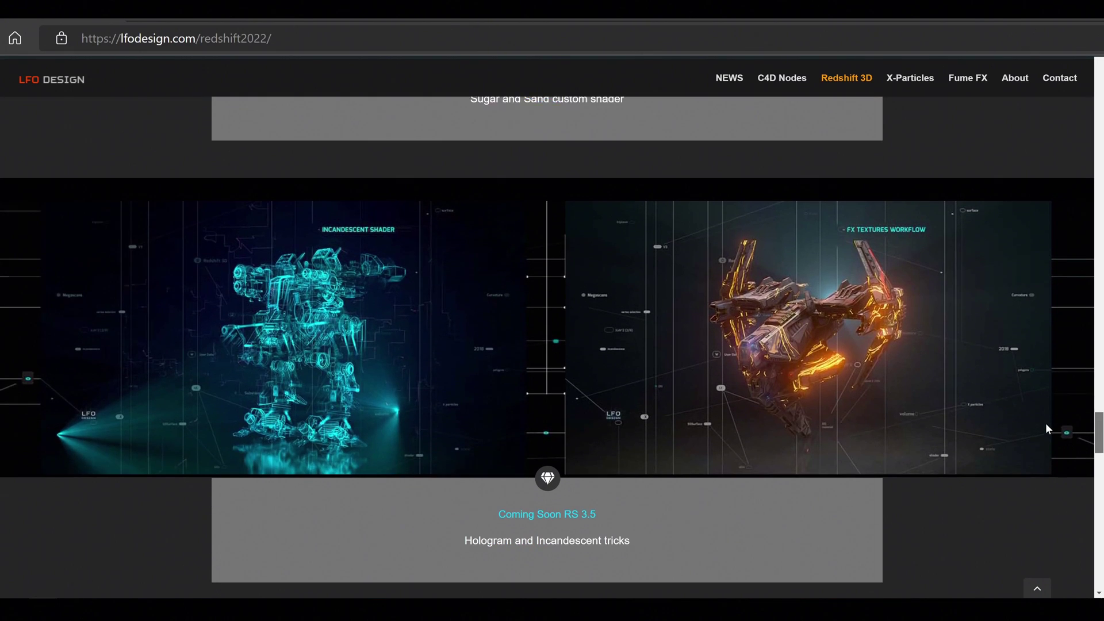
{"action": "scroll", "coordinate": [1048, 437], "scroll_direction": "down", "scroll_amount": 5}
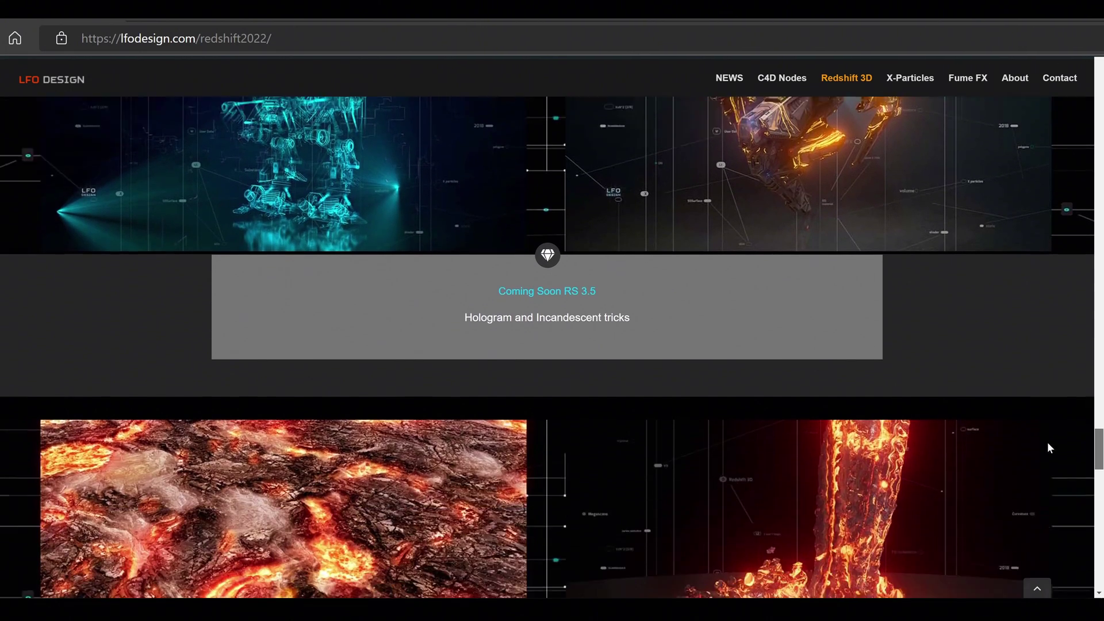
{"action": "scroll", "coordinate": [1048, 465], "scroll_direction": "down", "scroll_amount": 5}
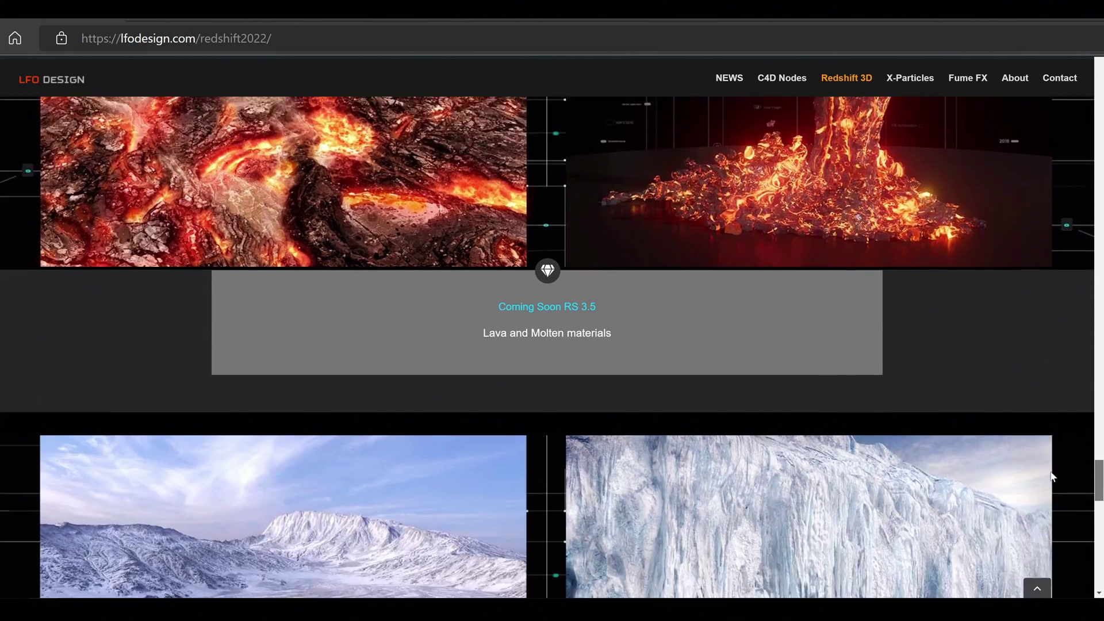
{"action": "scroll", "coordinate": [1062, 495], "scroll_direction": "down", "scroll_amount": 5}
{"action": "scroll", "coordinate": [1072, 529], "scroll_direction": "down", "scroll_amount": 2}
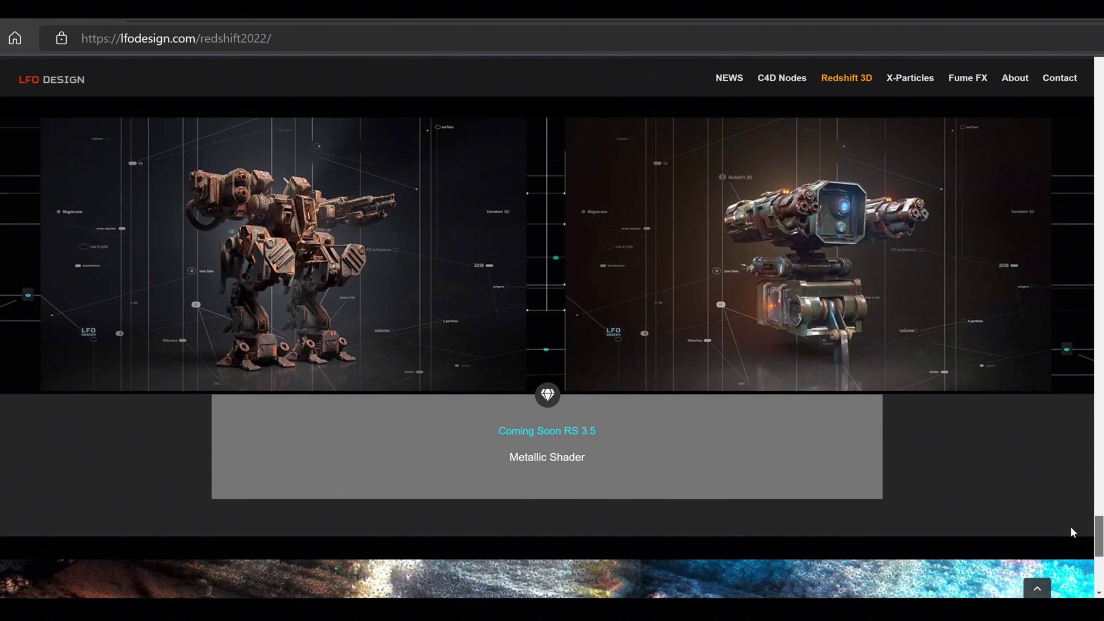
{"action": "scroll", "coordinate": [1071, 529], "scroll_direction": "down", "scroll_amount": 5}
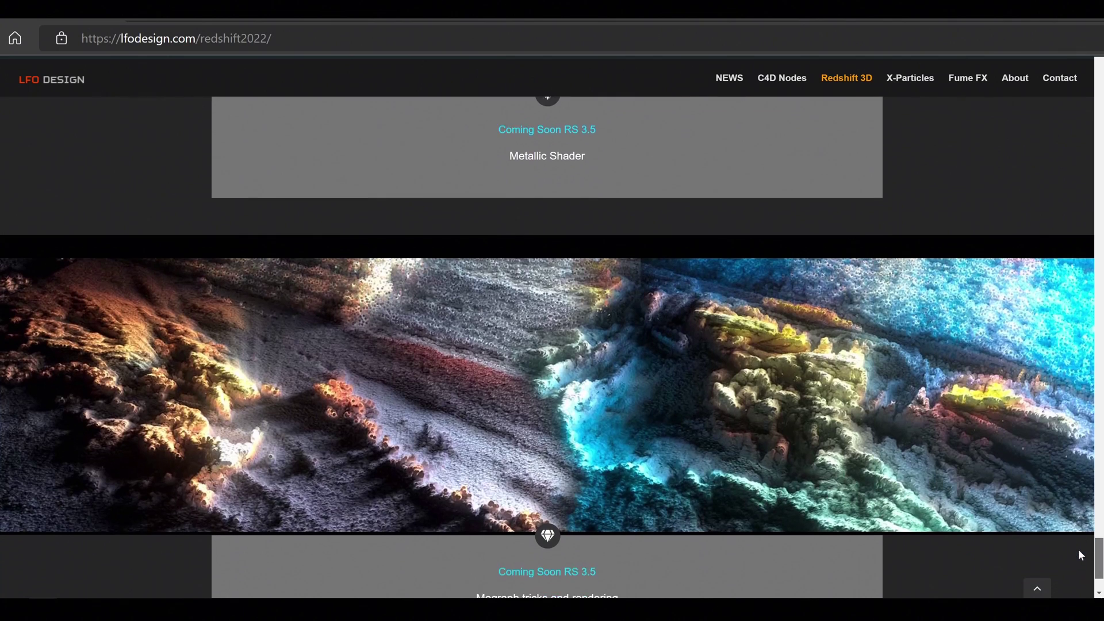